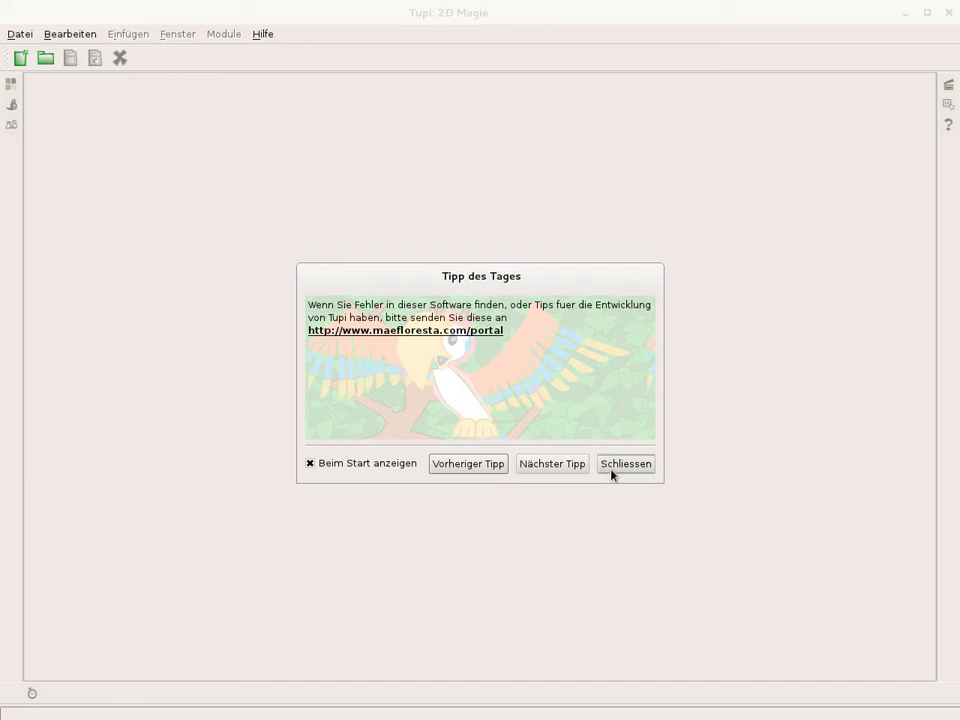
Step: Close the Tipp des Tages dialog to reveal the empty workspace
left_click(612, 463)
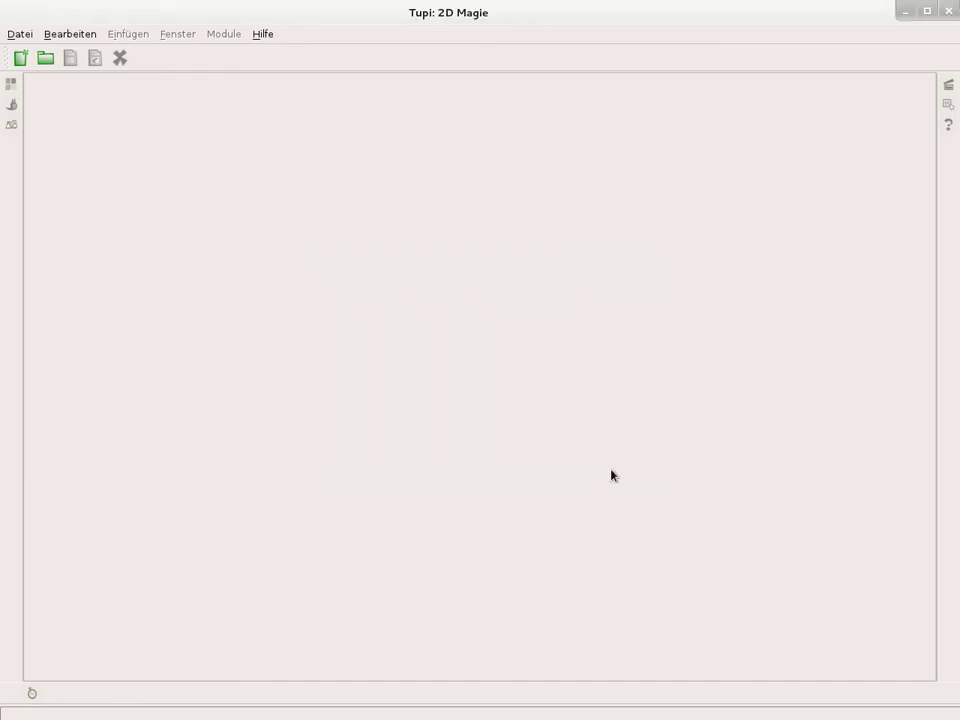
Step: Create the project mein_projekt at 520×380 pixels and 24 FPS
left_click(20, 60)
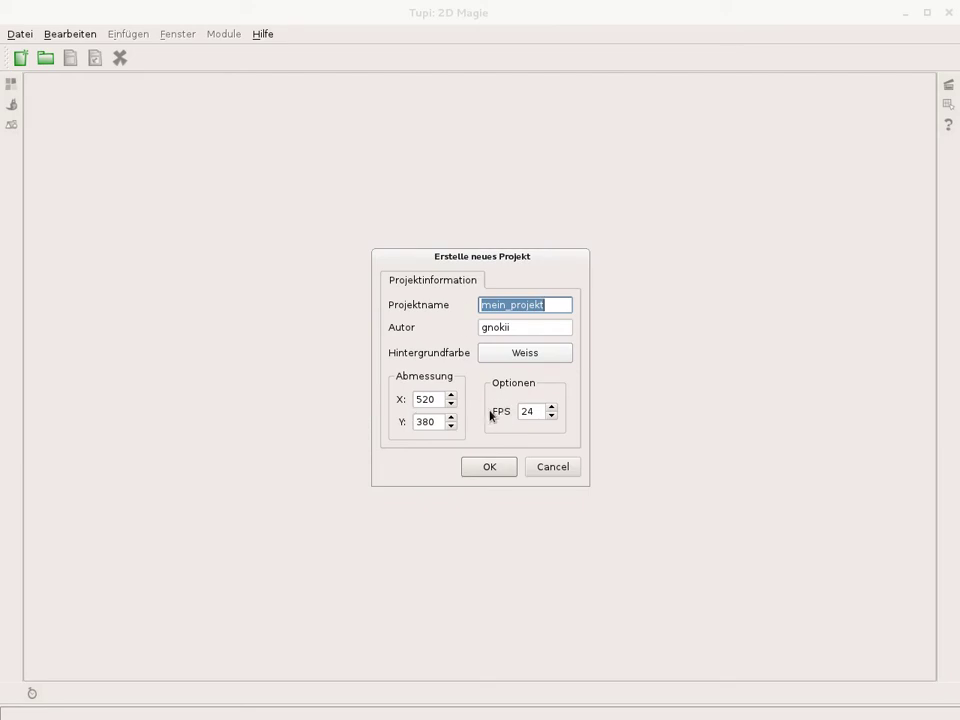
left_click(497, 472)
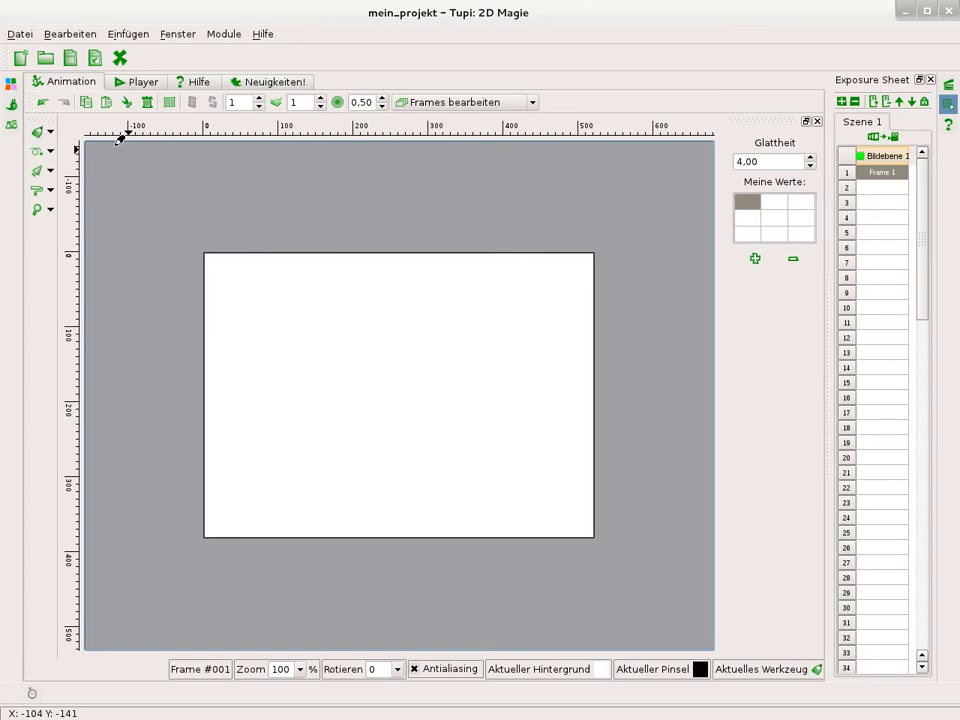
Step: Import tupi-star.svg from the home folder into the Bibliothek as an SVG file
left_click(10, 125)
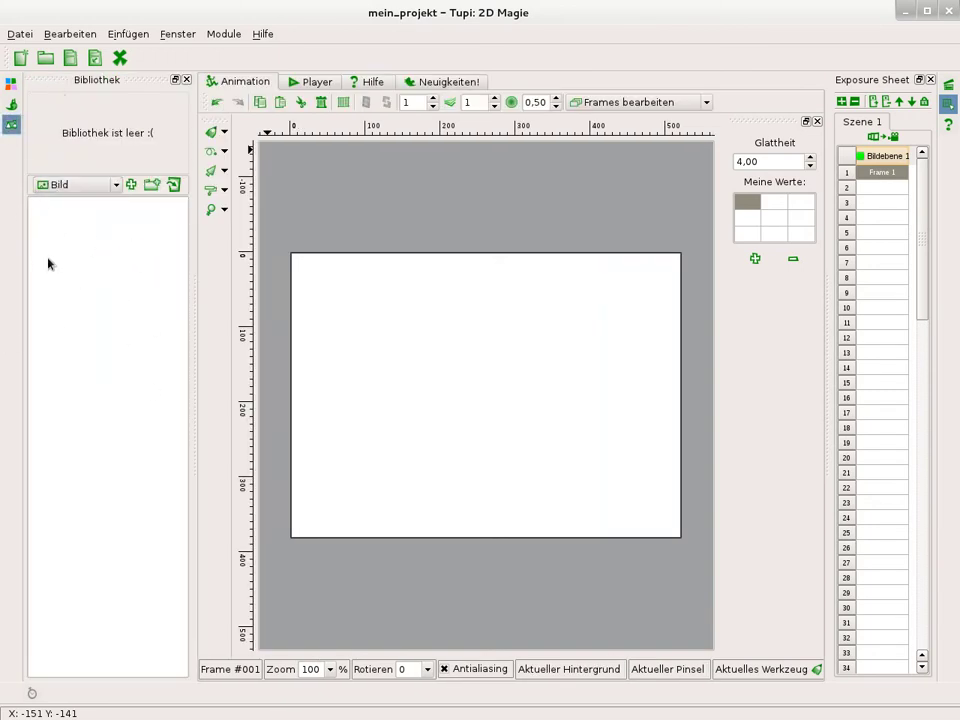
left_click(71, 186)
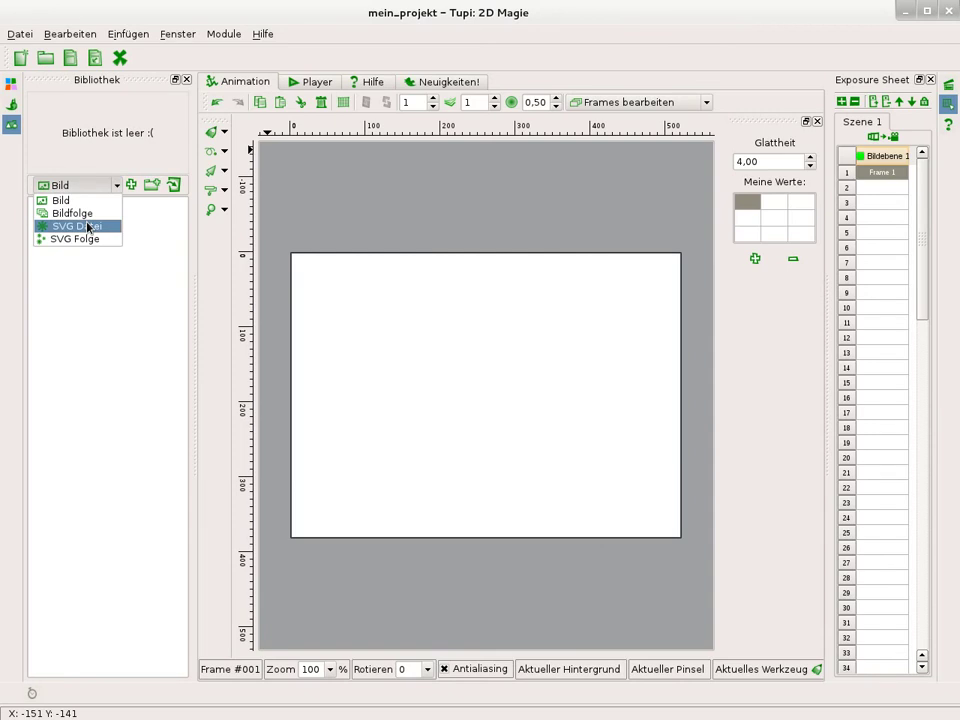
left_click(87, 227)
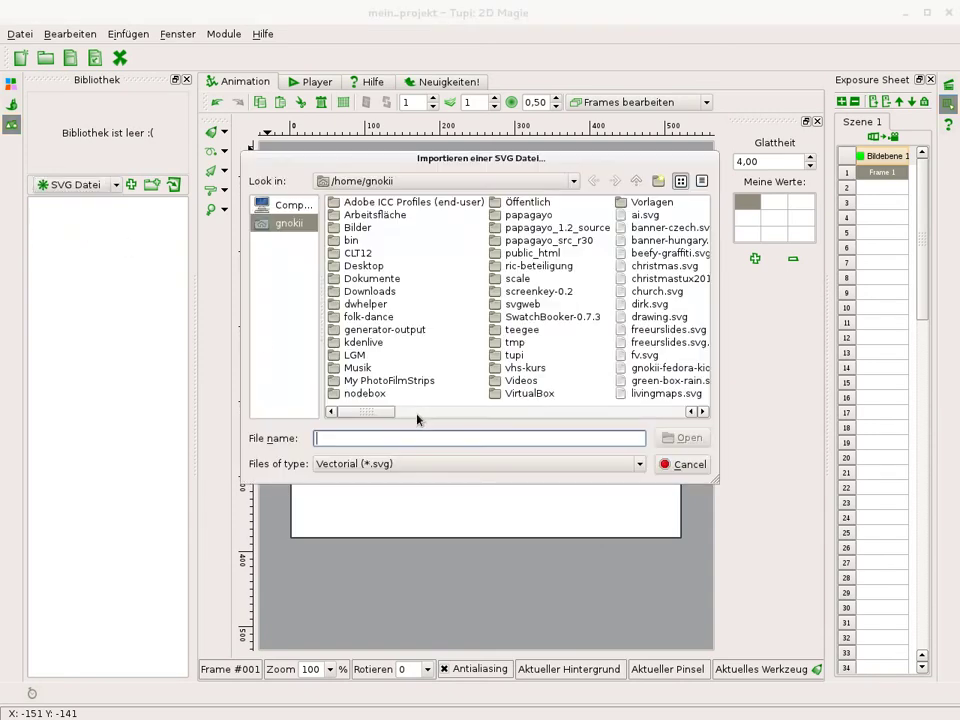
type("tupi-star.svg")
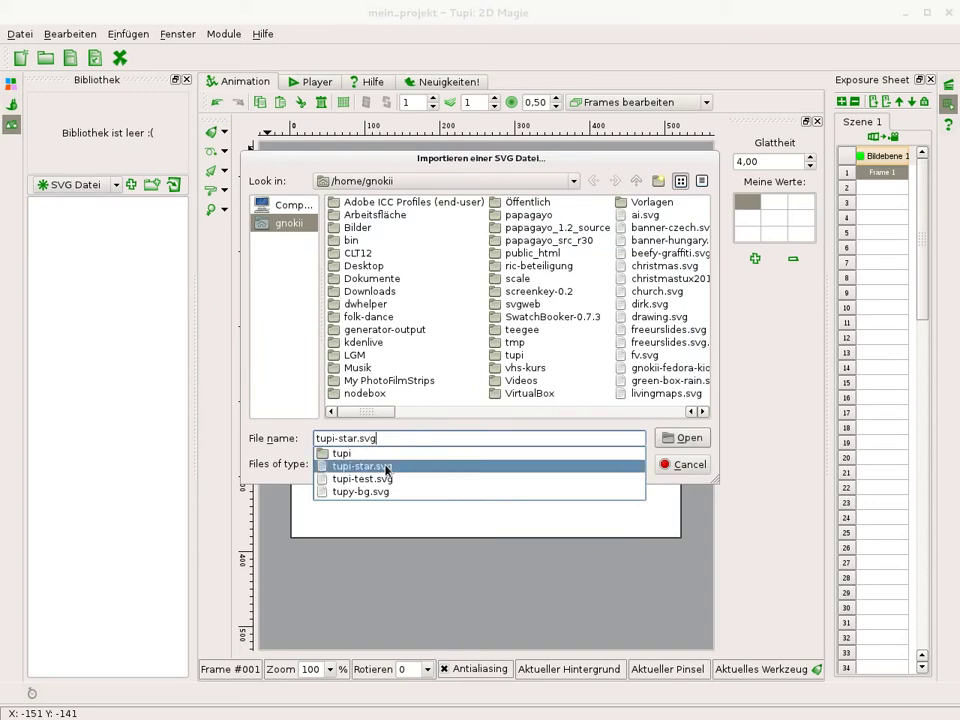
left_click(386, 467)
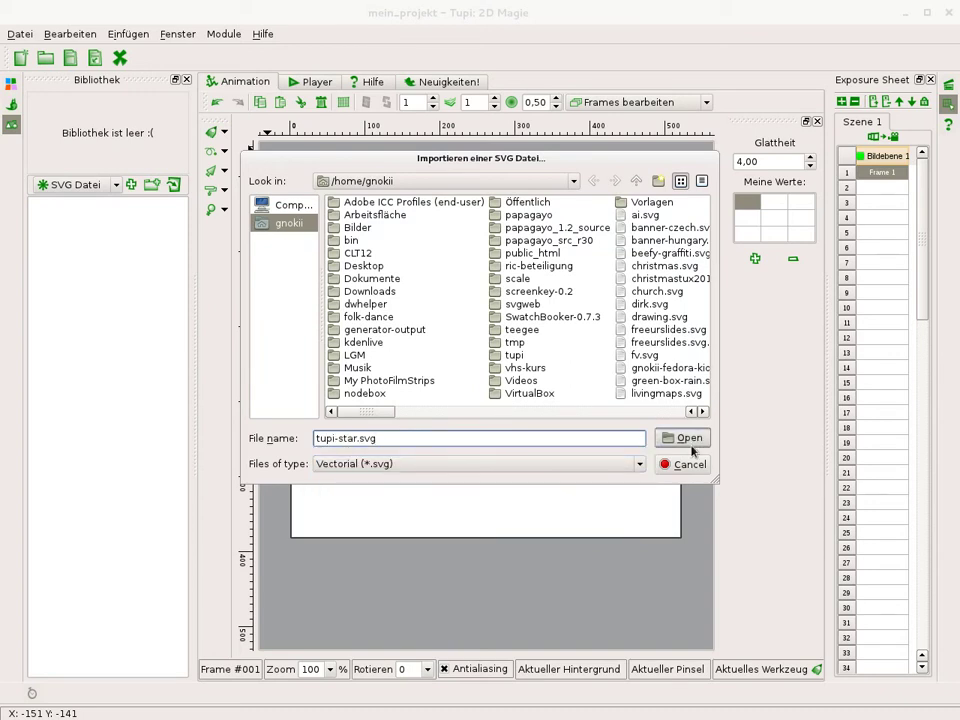
left_click(689, 440)
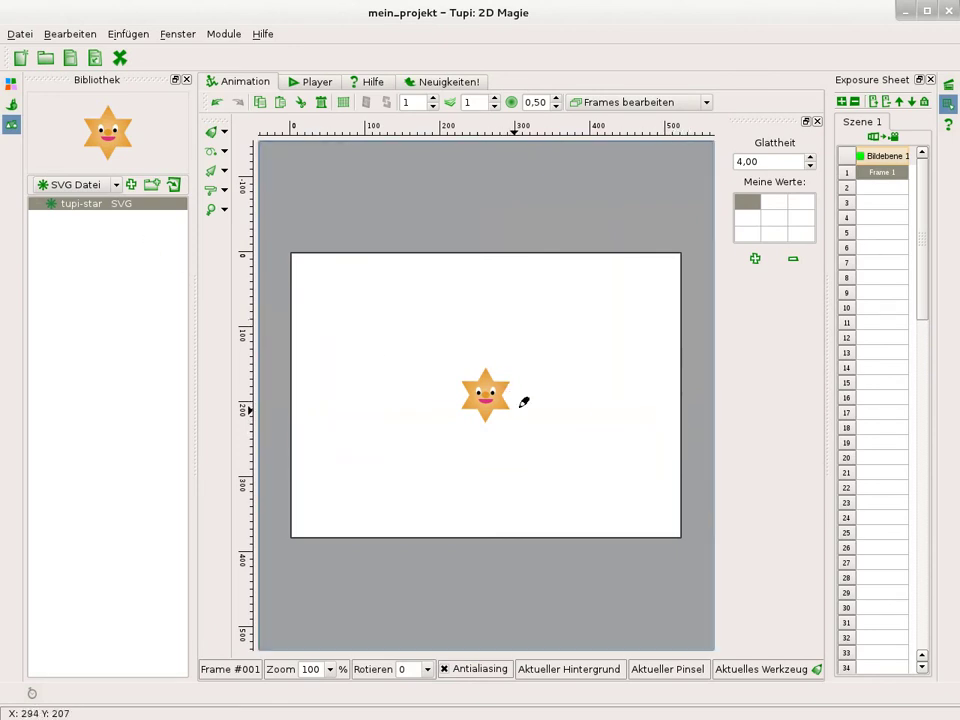
Step: Close the Bibliothek panel and look at the Player and Hilfe tabs
left_click(10, 124)
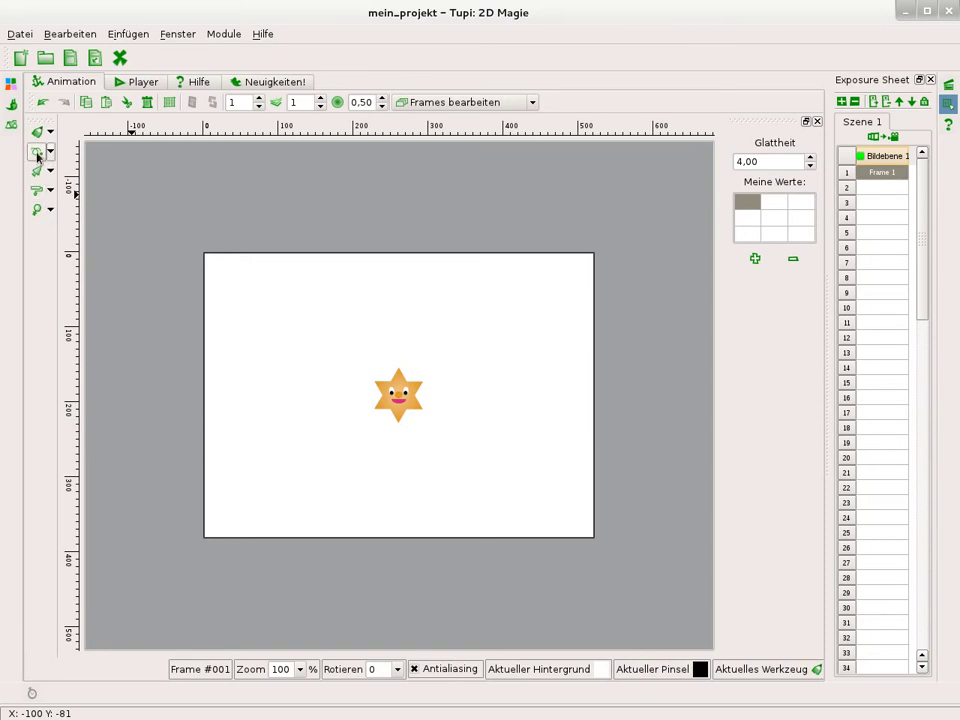
left_click(118, 86)
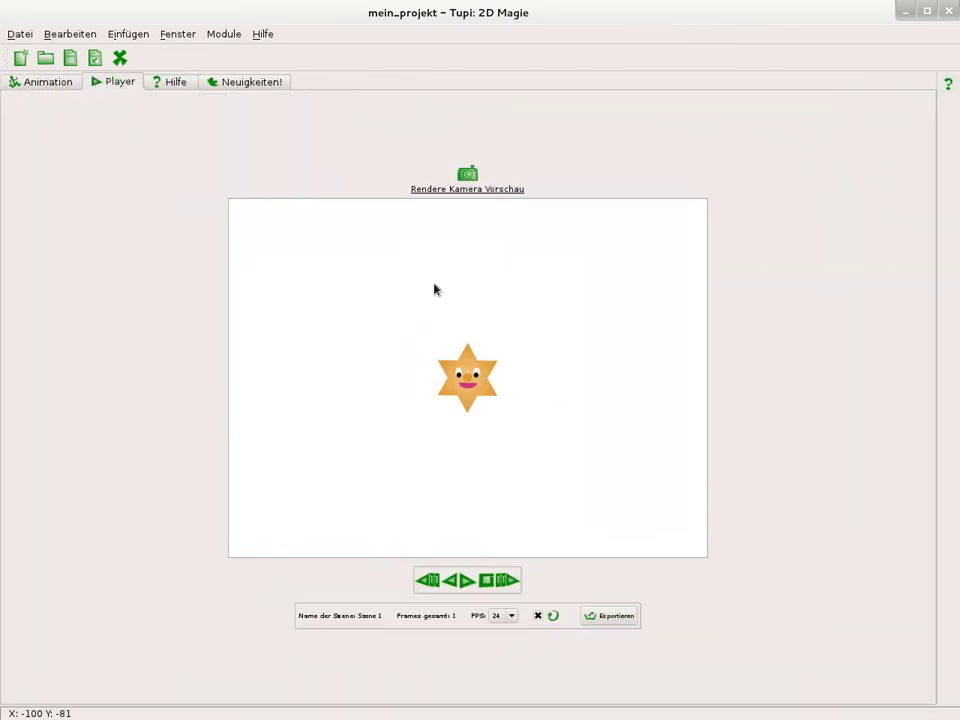
left_click(169, 84)
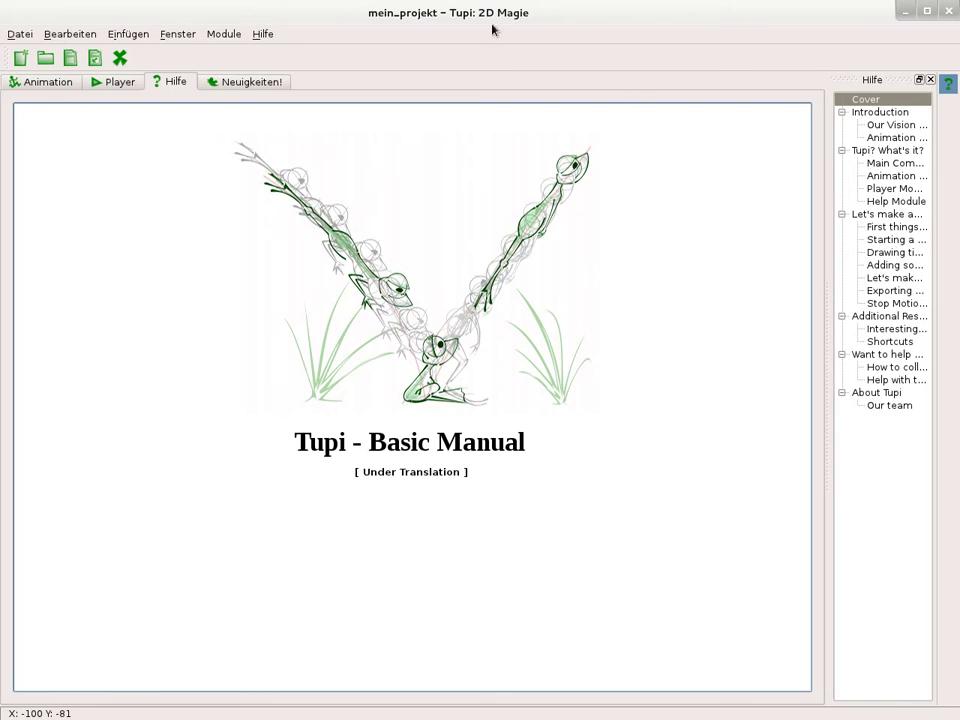
Step: Scroll through the Neuigkeiten page, then go back to the Animation tab
left_click(222, 85)
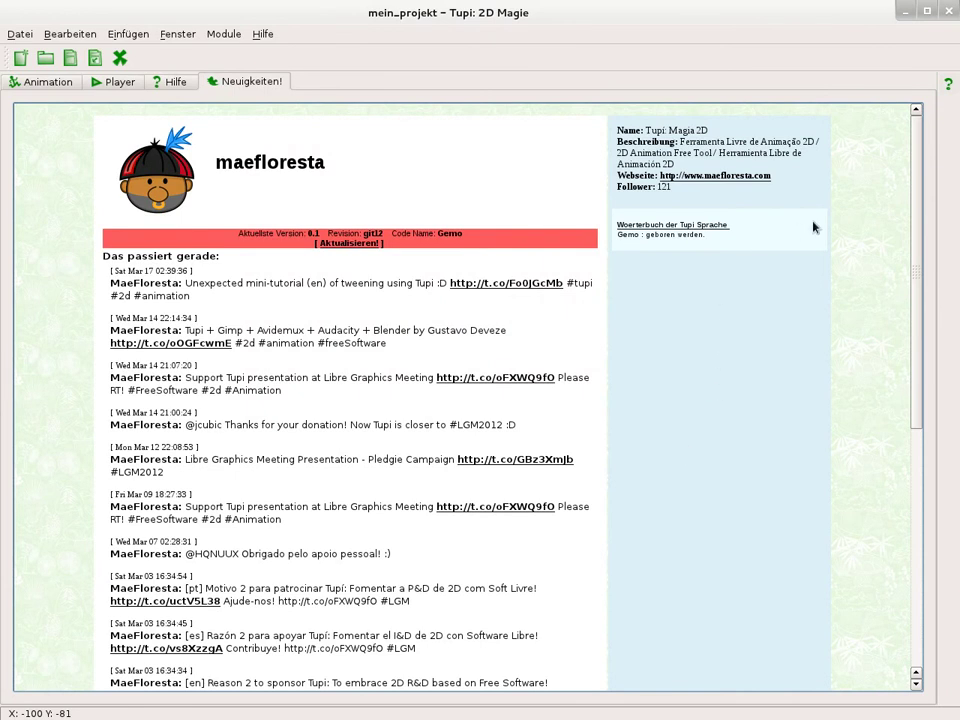
scroll(822, 208, "down", 1)
scroll(820, 208, "down", 3)
scroll(815, 212, "down", 3)
scroll(815, 212, "up", 7)
left_click(65, 88)
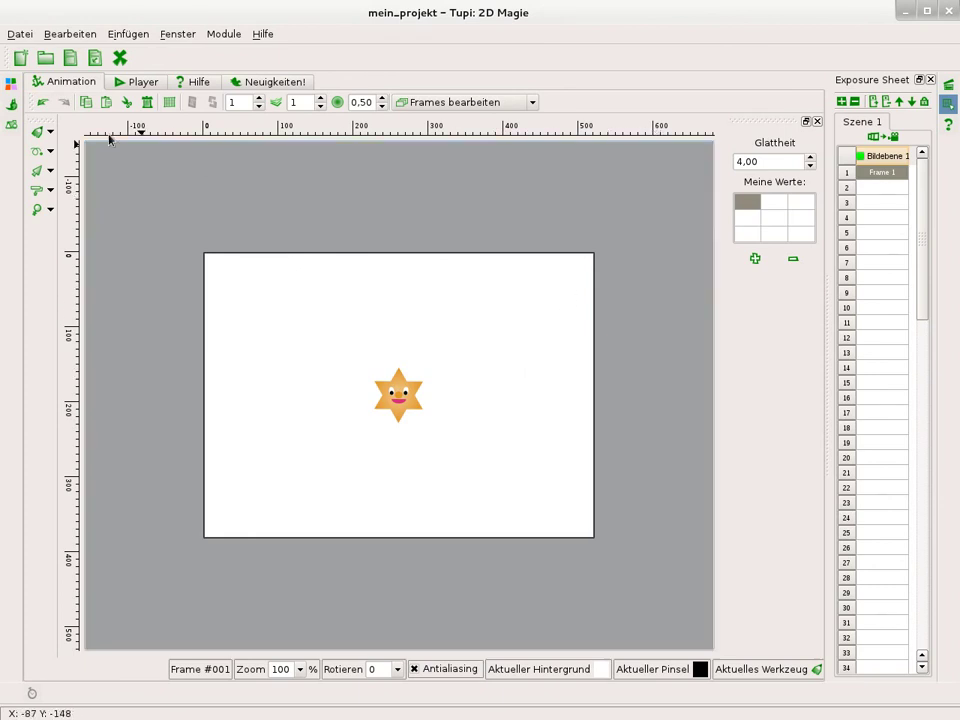
Step: Create a rotation tween named Drehung
left_click(50, 158)
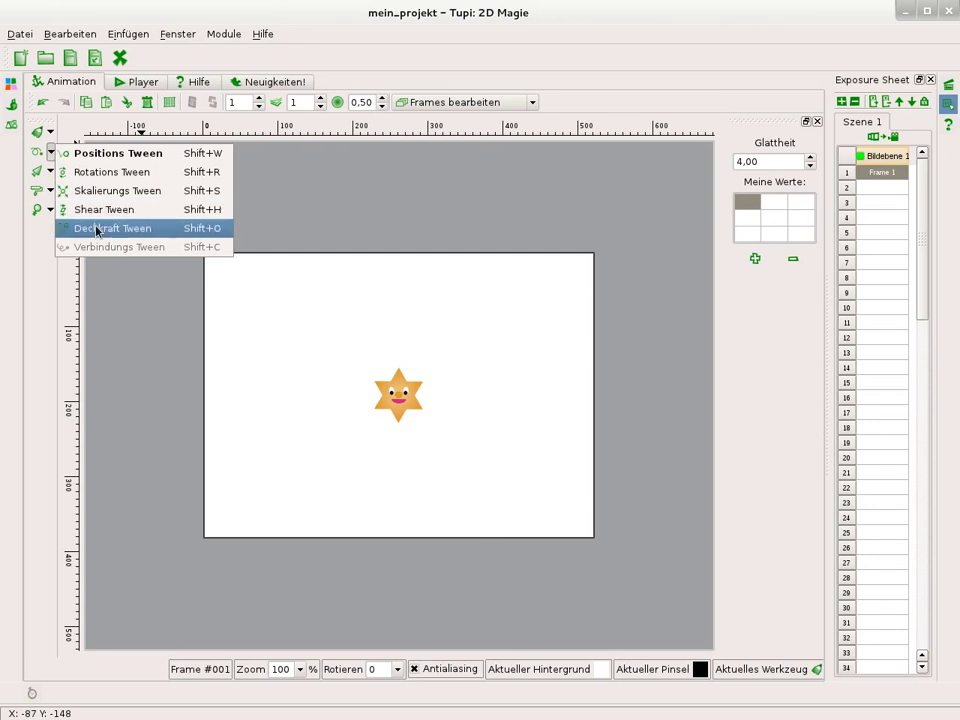
left_click(128, 176)
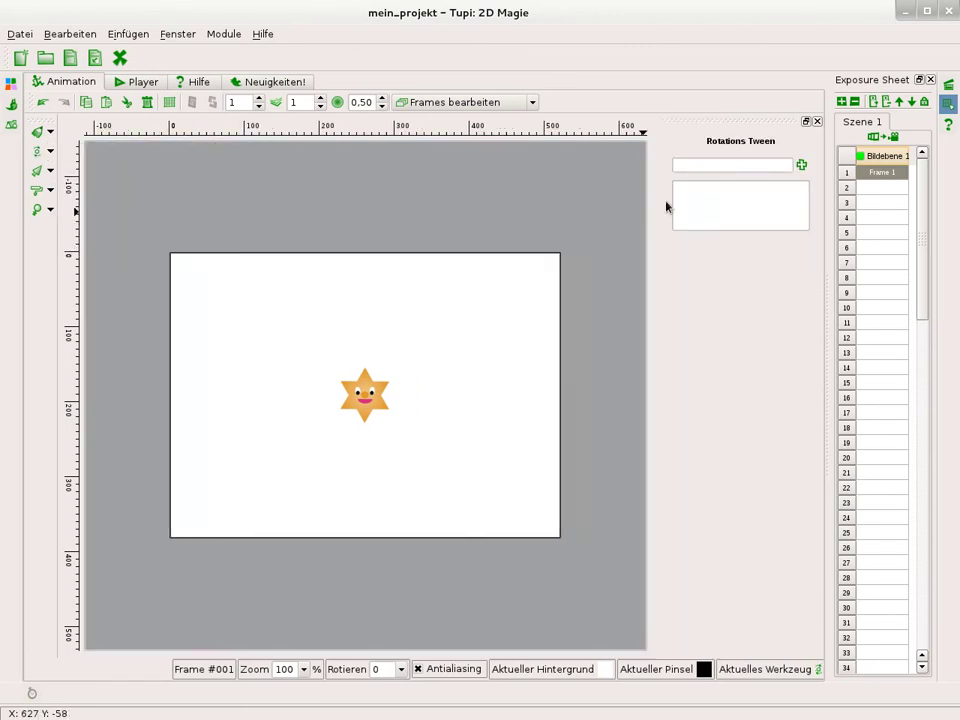
left_click(733, 165)
type("Drehun")
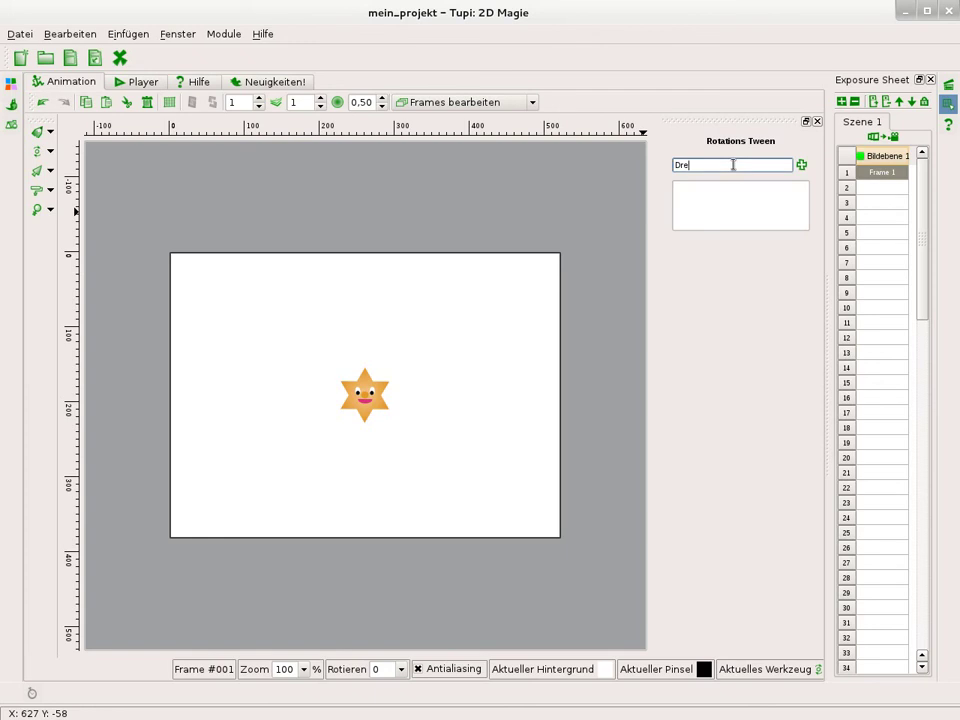
type("g")
left_click(848, 172)
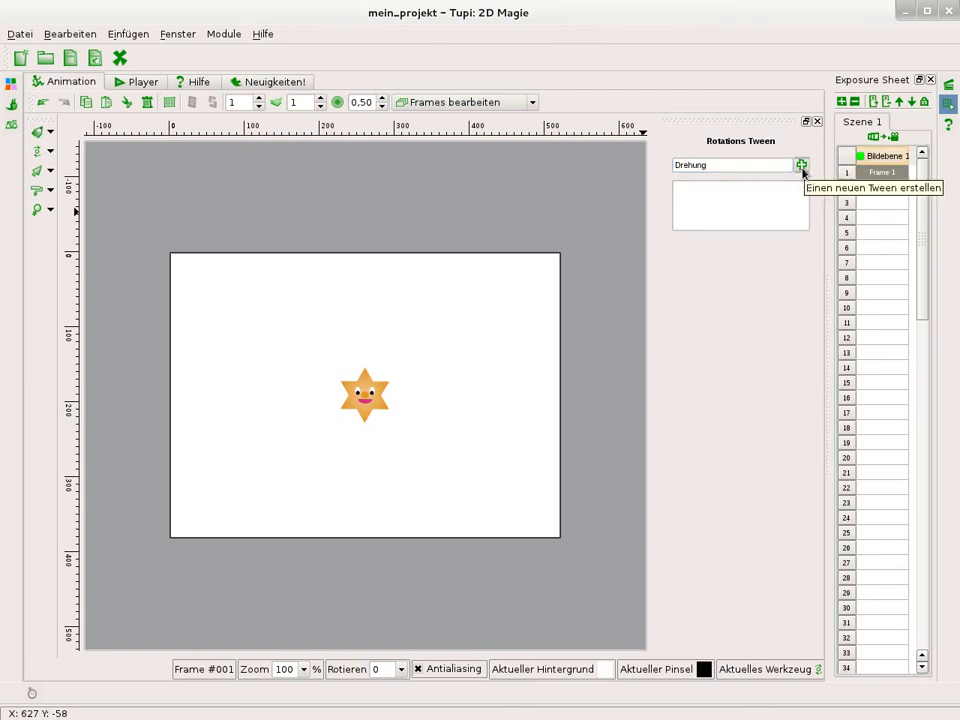
Step: Select the star as the Drehung tween's object and show its Einstellungen
left_click(802, 166)
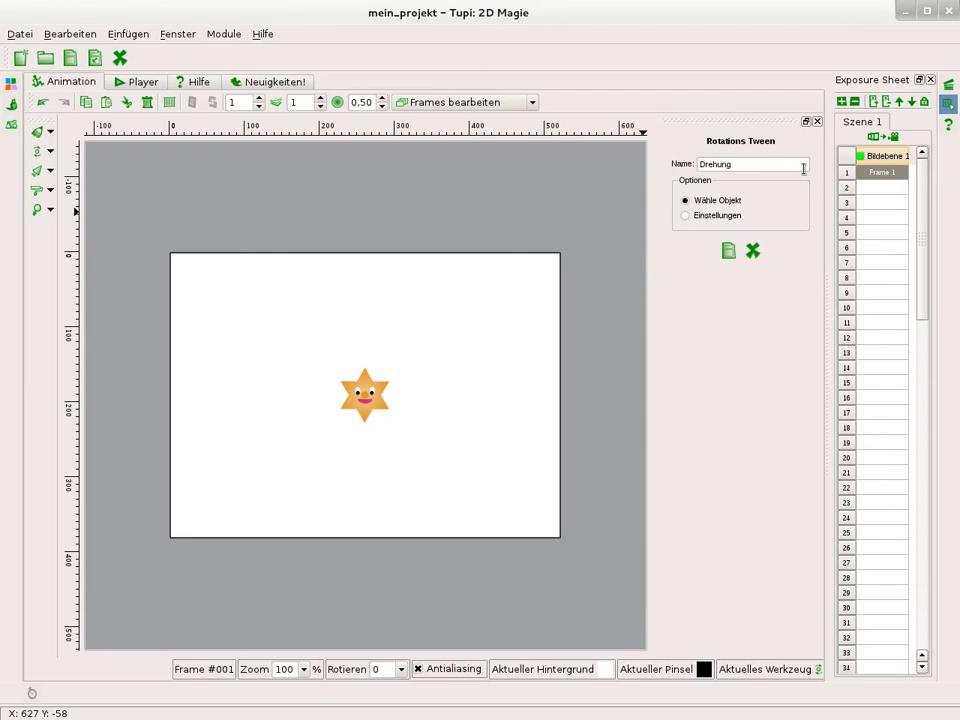
left_click(363, 397)
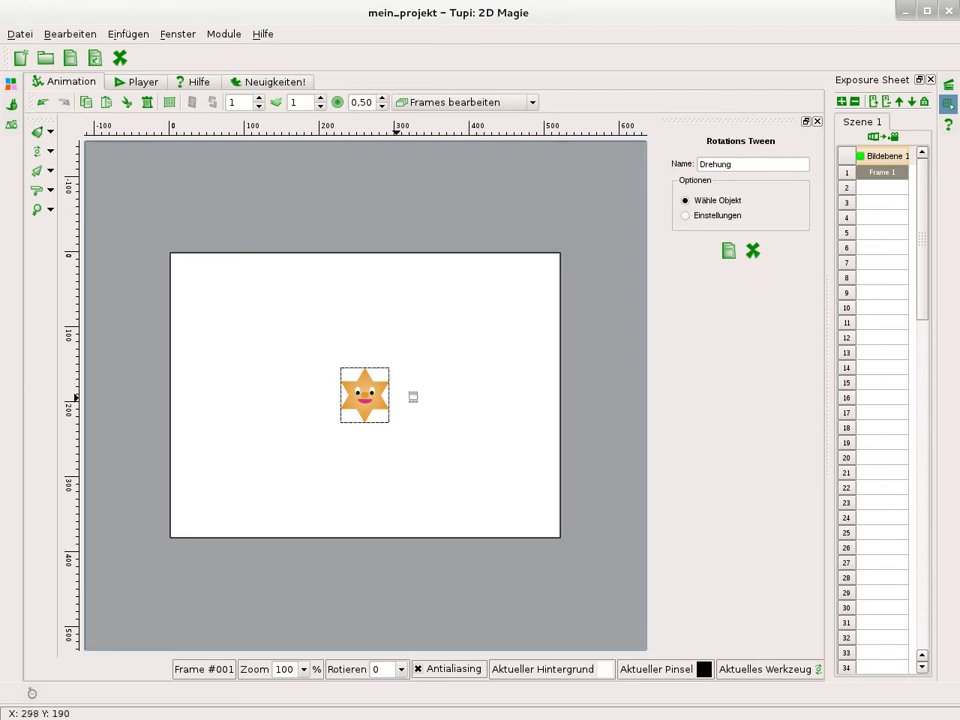
left_click(686, 215)
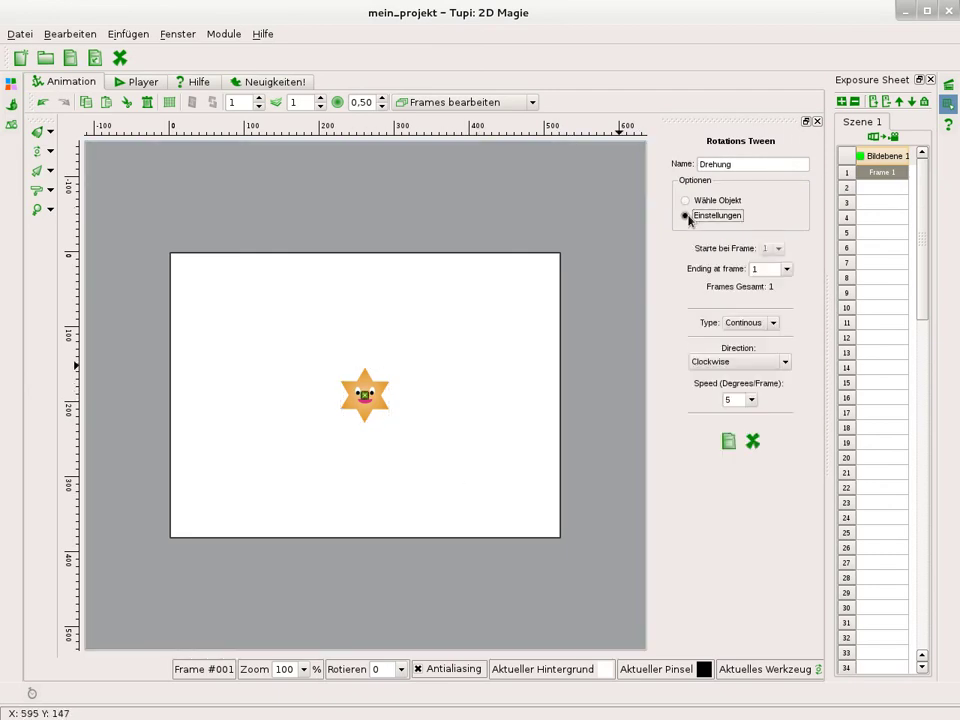
Step: Set Drehung to end at frame 48, clockwise at 9 degrees per frame, and save it
left_click(765, 268)
left_click_drag(765, 268, 733, 267)
type("48")
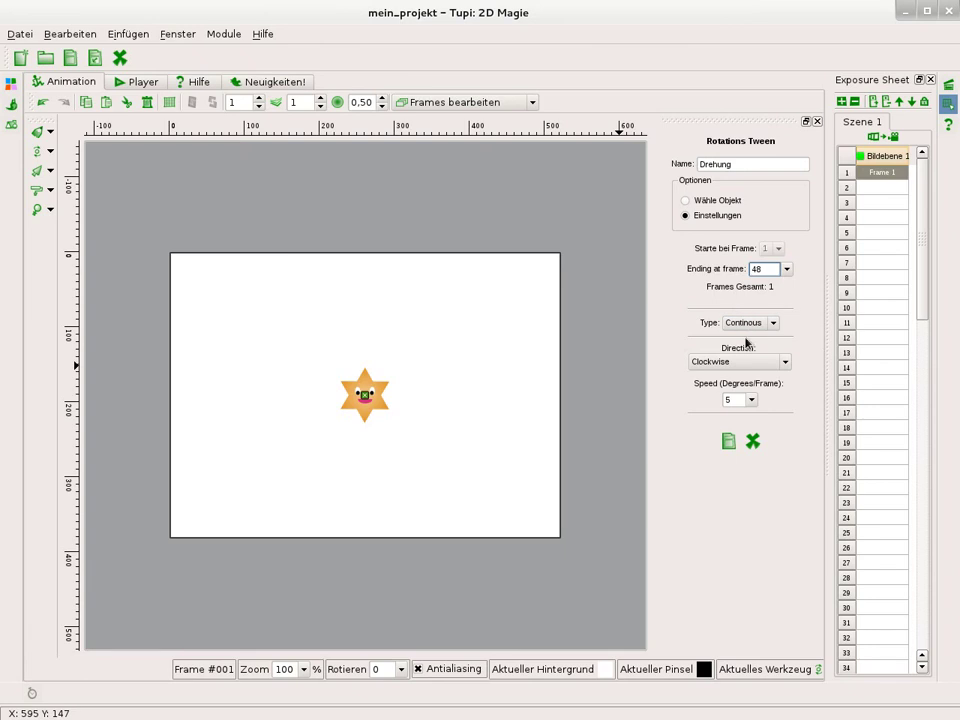
left_click(724, 365)
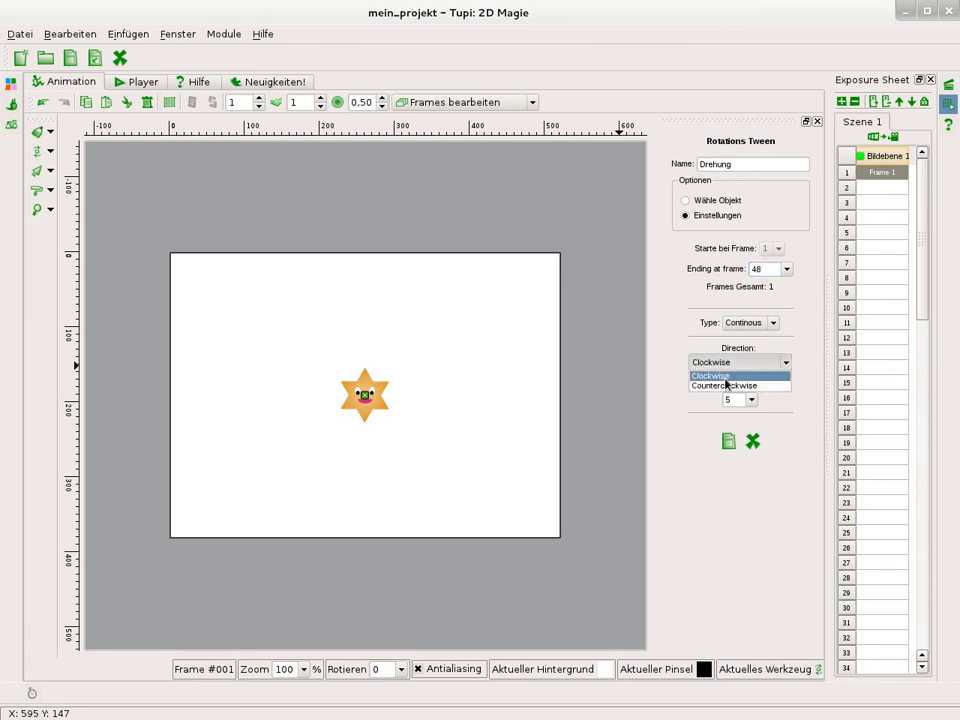
left_click(726, 376)
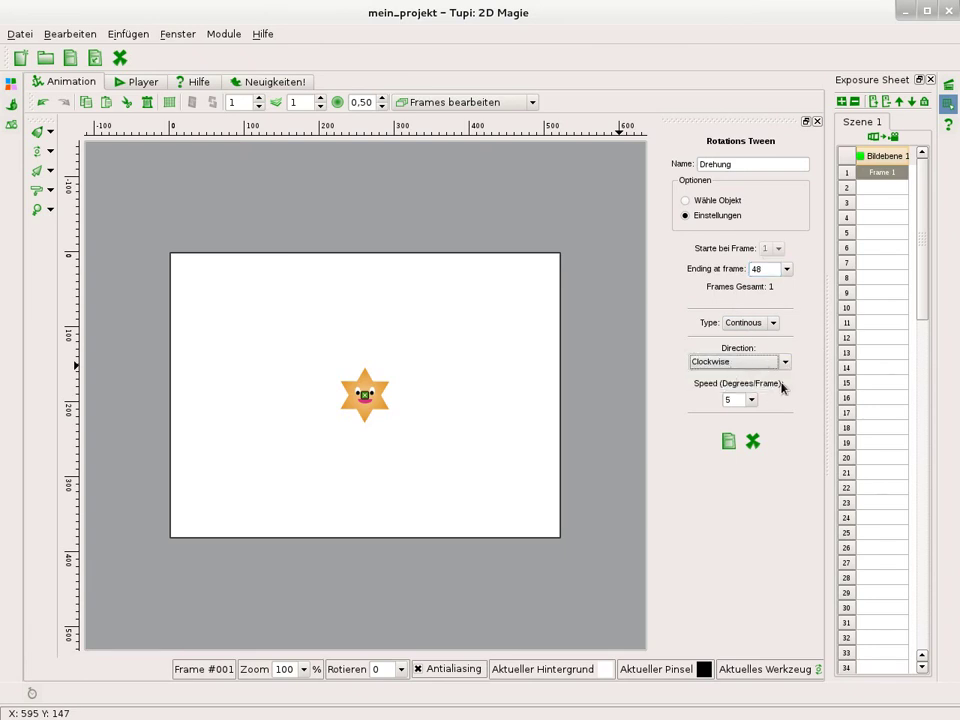
left_click(751, 400)
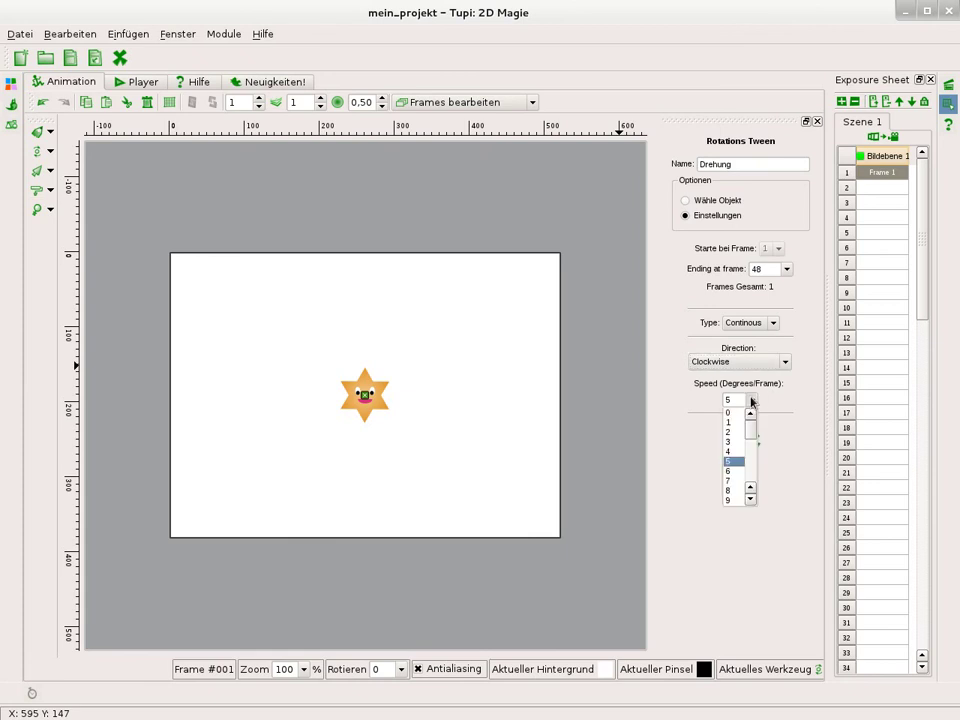
left_click(738, 499)
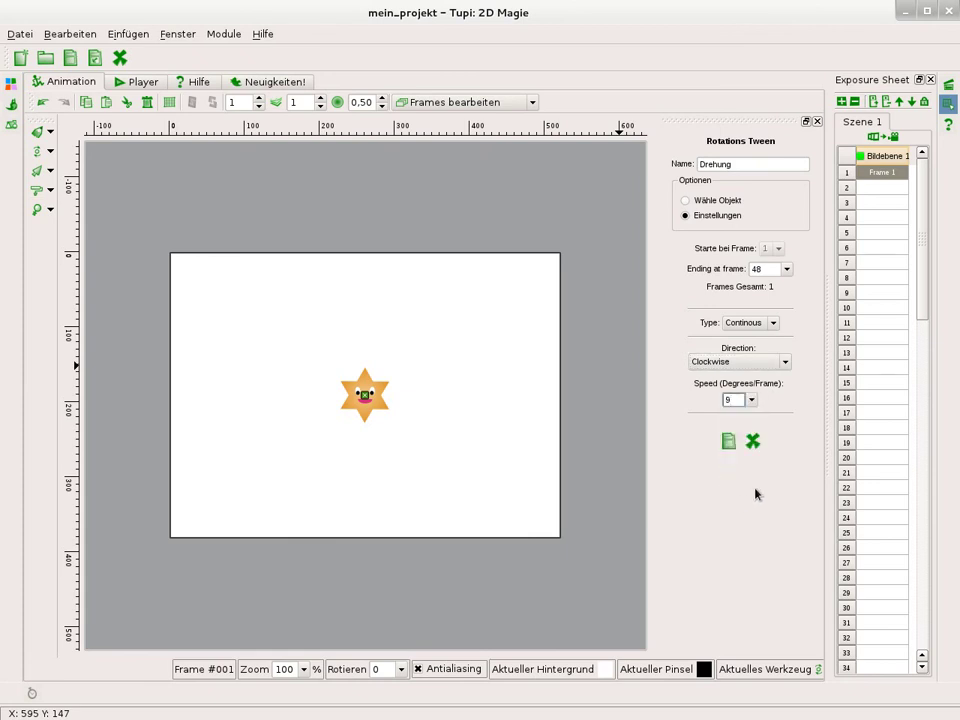
left_click(729, 442)
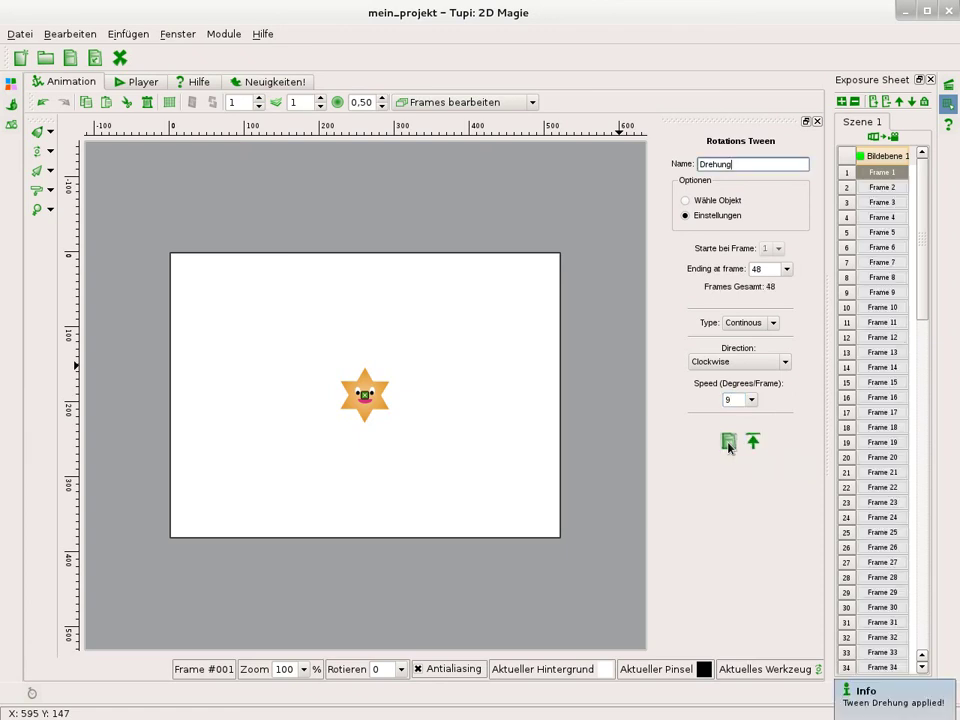
Step: Play the star's rotation in the Player, then stop it
mouse_move(921, 176)
left_mouse_down()
mouse_move(931, 230)
mouse_move(921, 295)
mouse_move(924, 244)
left_mouse_up()
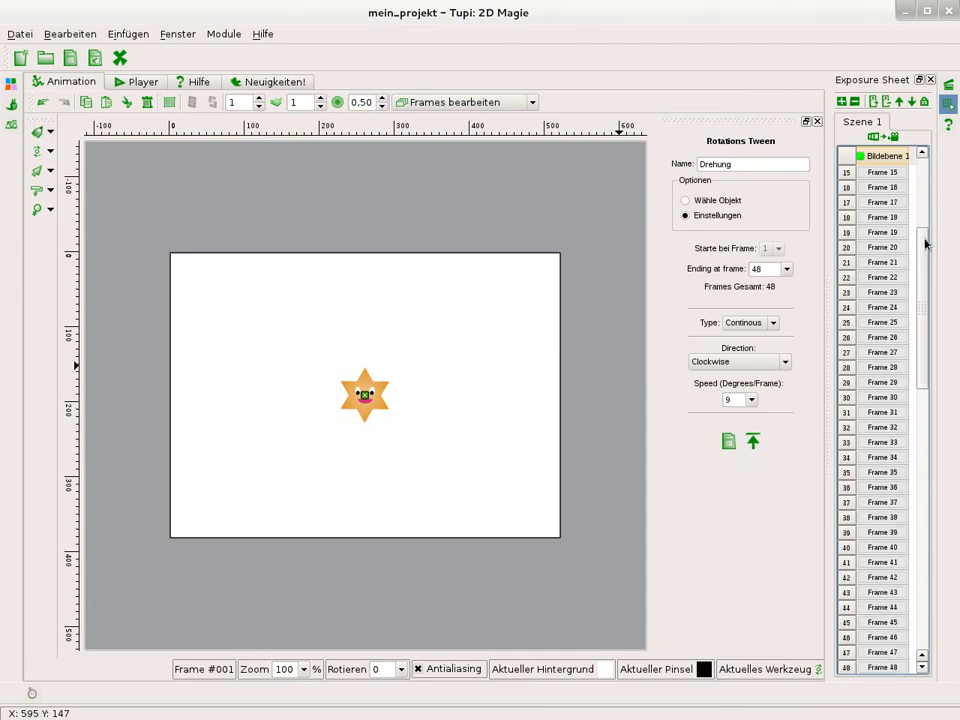
left_click(119, 84)
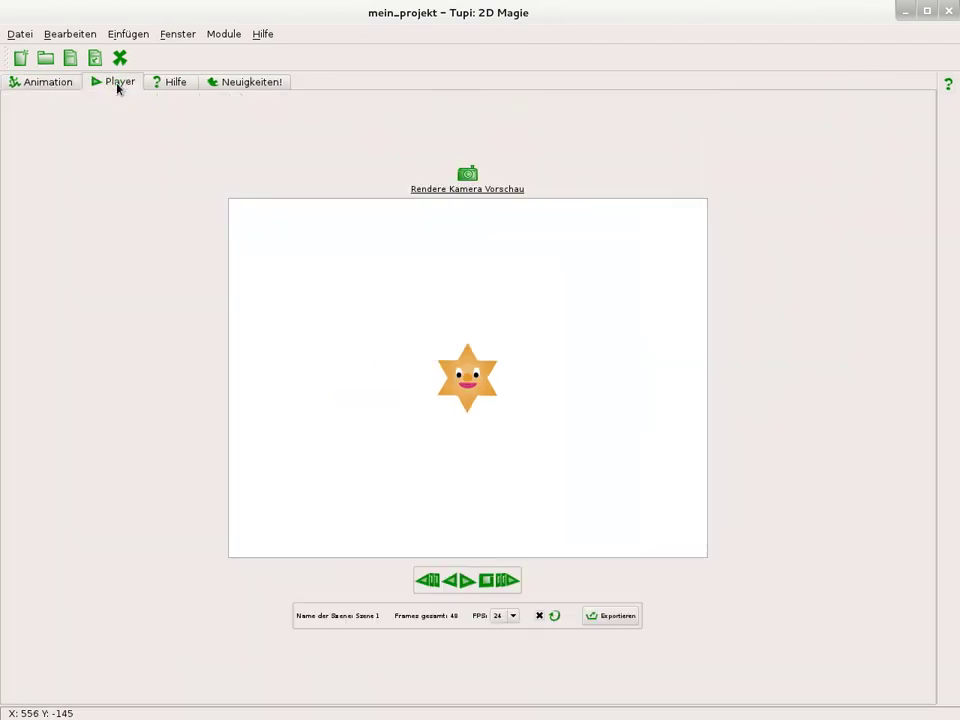
left_click(467, 580)
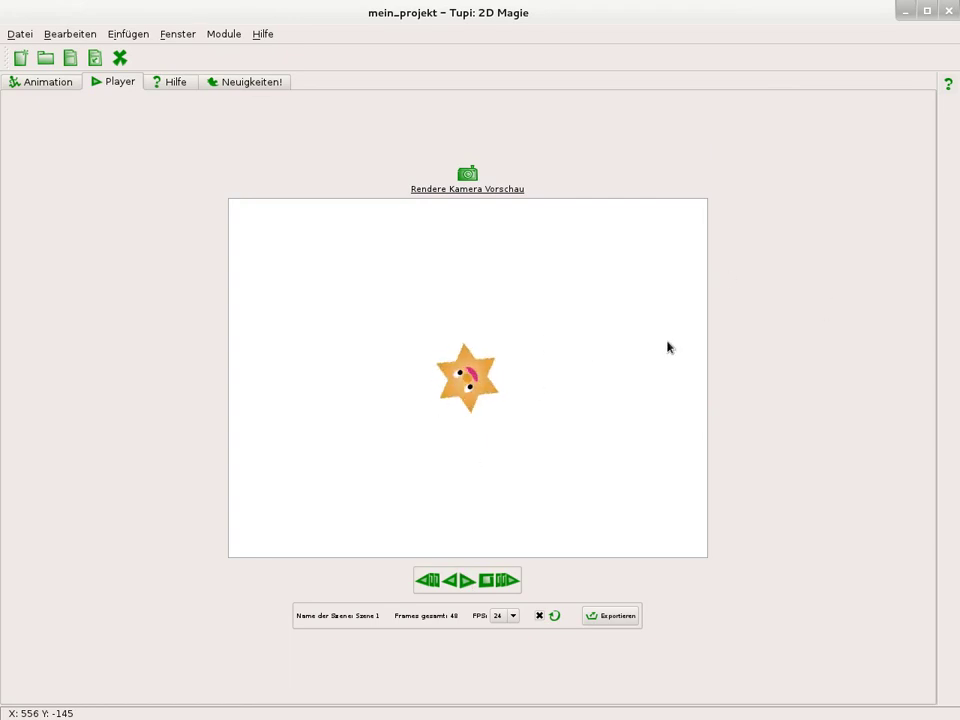
left_click(488, 581)
Step: Re-save the Drehung tween in Animation and check the Player again
left_click(55, 86)
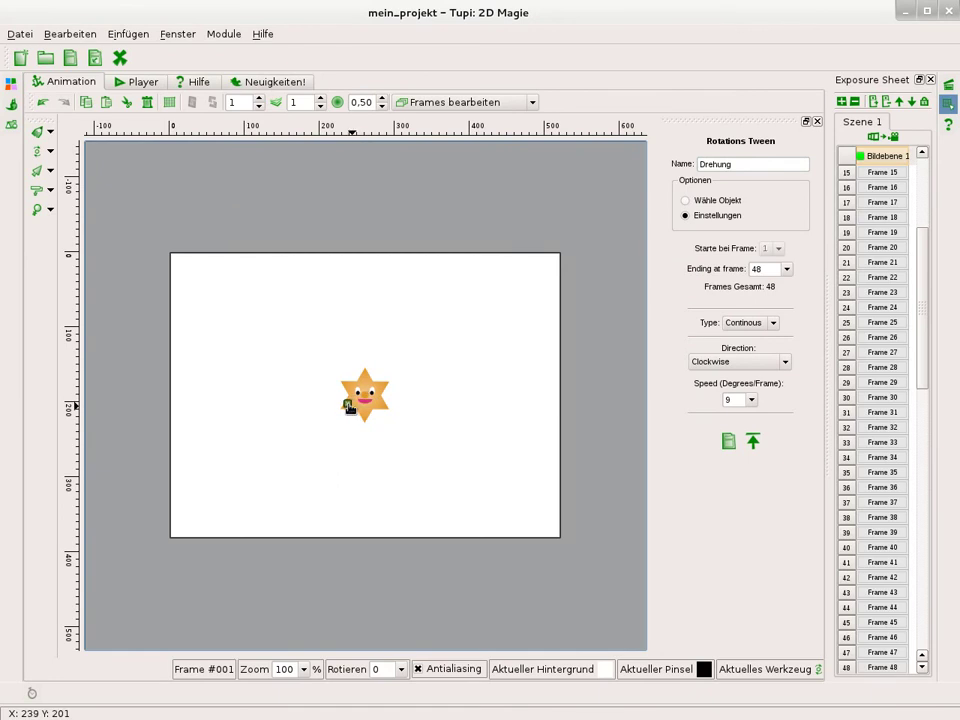
left_click(729, 443)
left_click(140, 81)
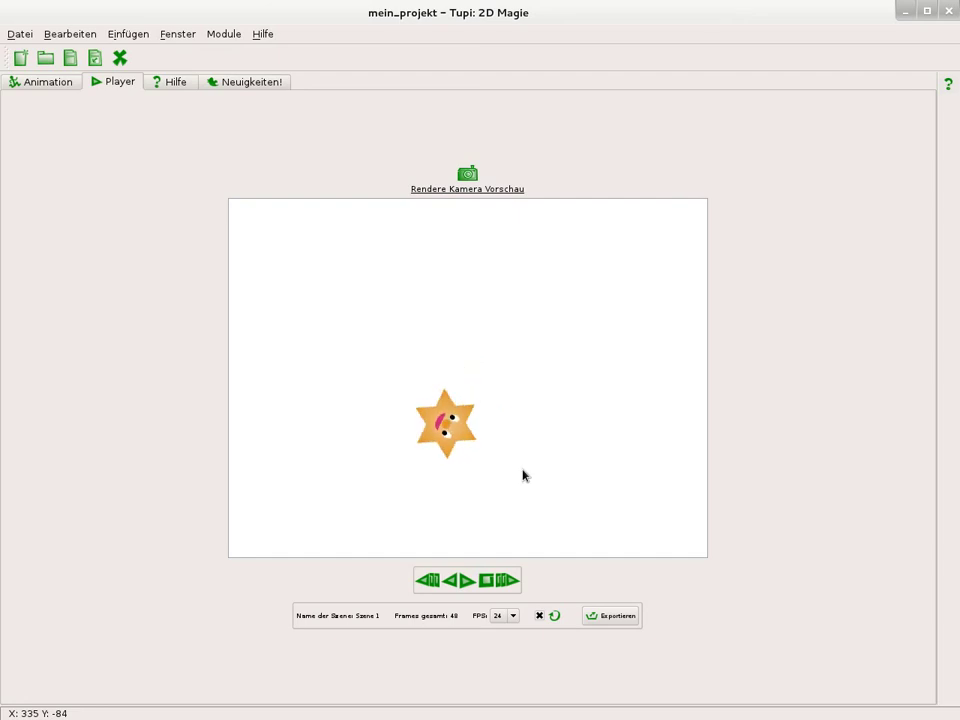
left_click(61, 81)
Step: Dismiss the tween type list, scroll the exposure sheet up, and close the Drehung settings
left_click(51, 152)
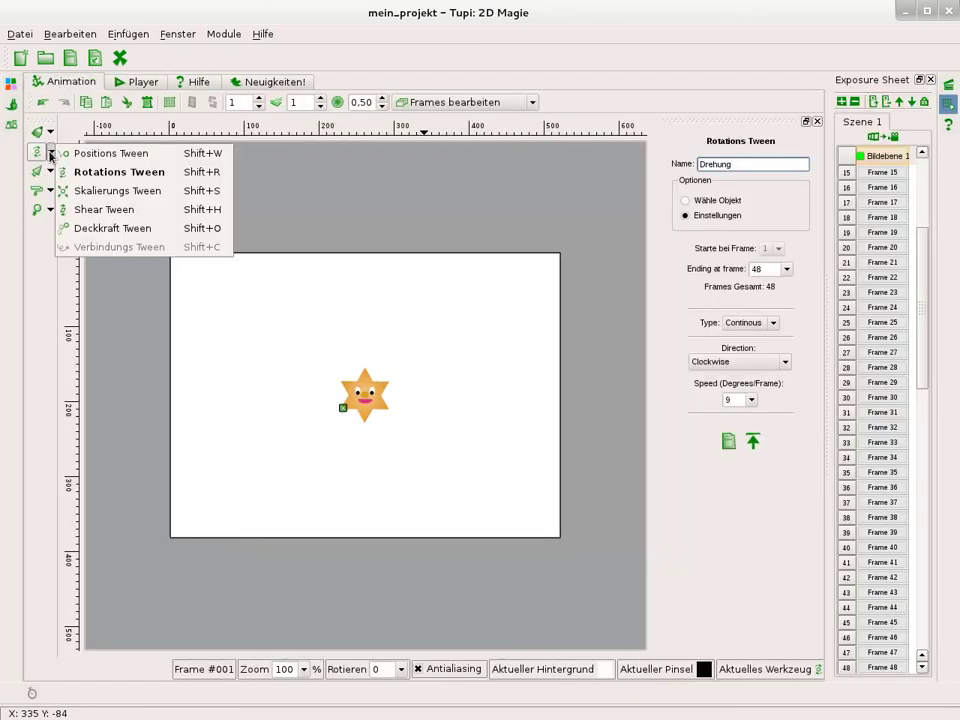
left_click(240, 152)
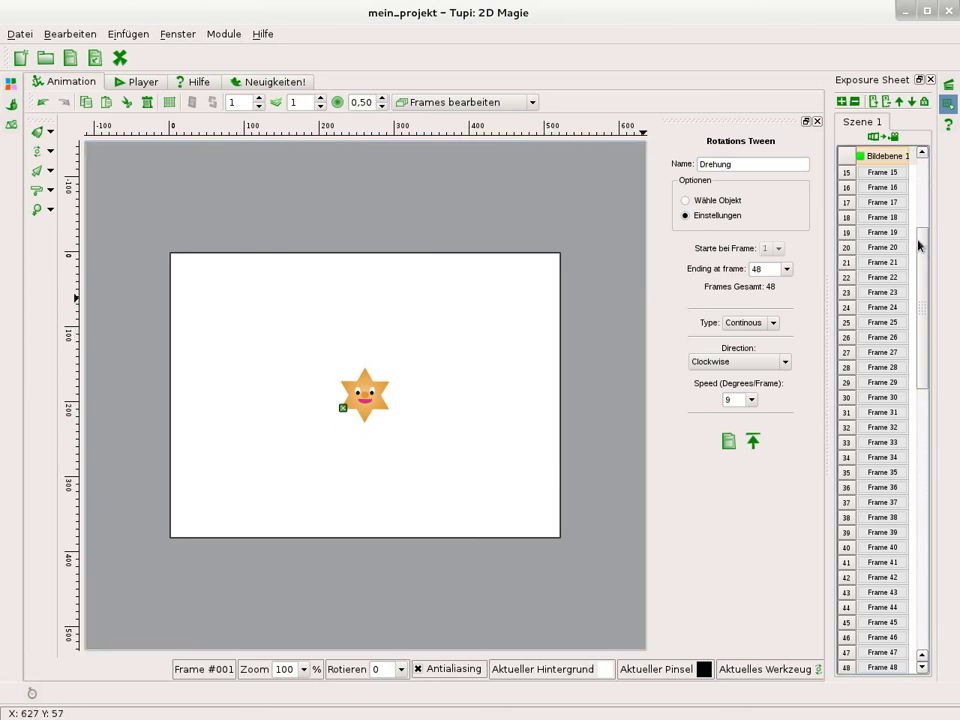
left_click_drag(925, 231, 934, 182)
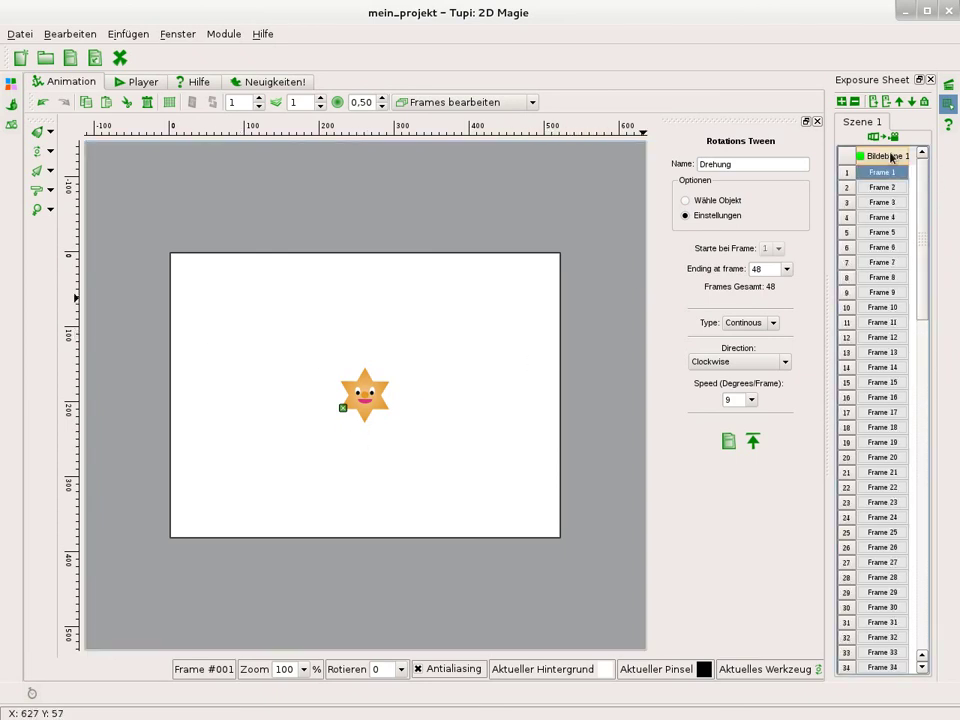
left_click(817, 121)
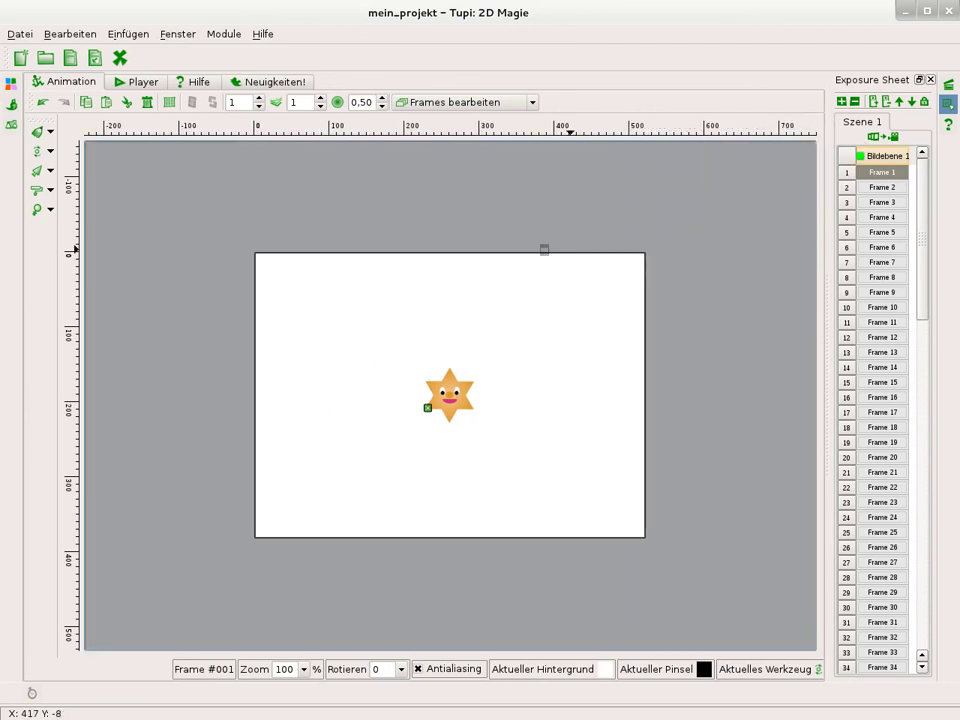